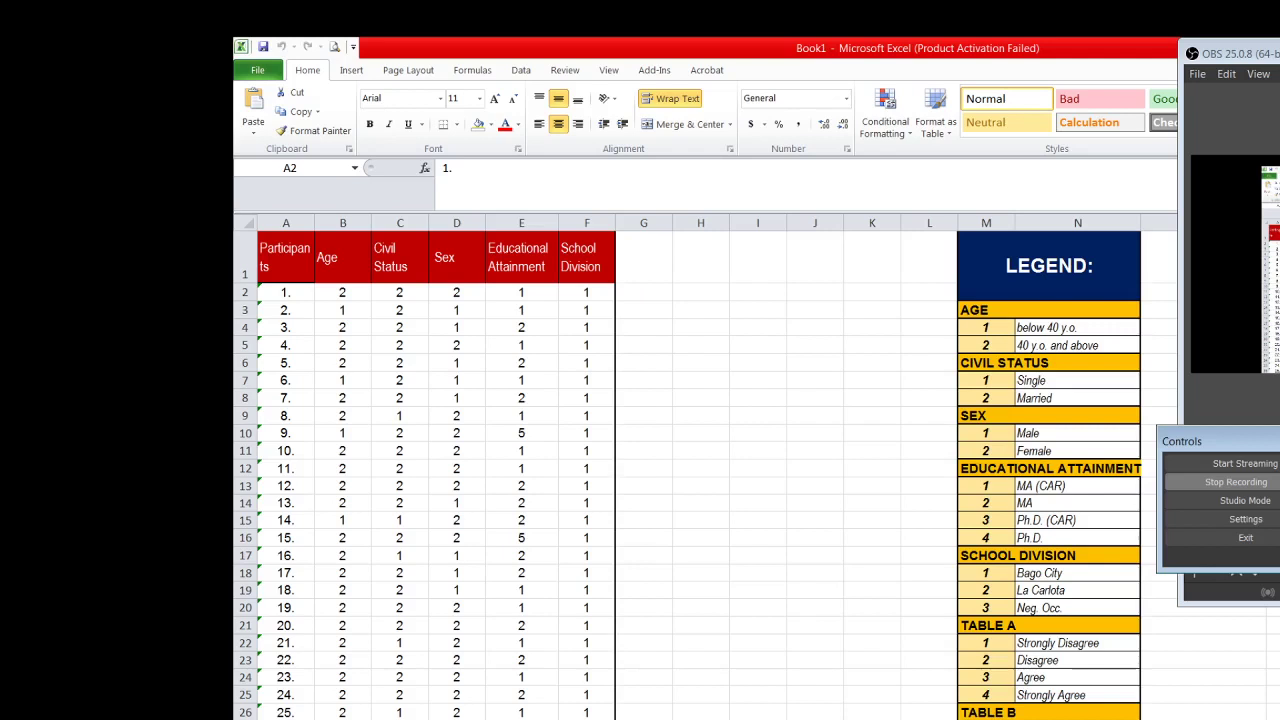
Select the participant data table starting at A2, extending down and across all columns.
{"action": "left_click", "coordinate": [477, 112]}
{"action": "key", "text": "ctrl+shift+Down"}
{"action": "key", "text": "ctrl+shift+Right"}
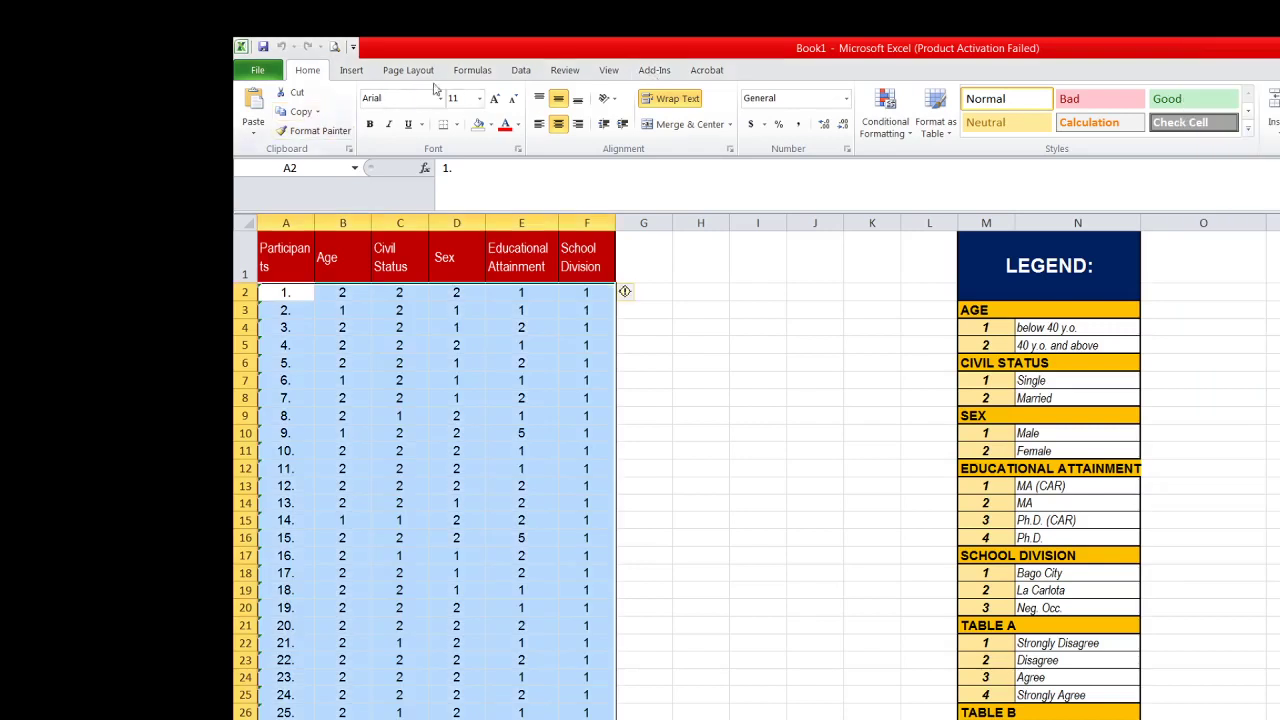
Open PHStat's Descriptive Statistics One-Way Tables & Charts dialog.
{"action": "left_click", "coordinate": [654, 70]}
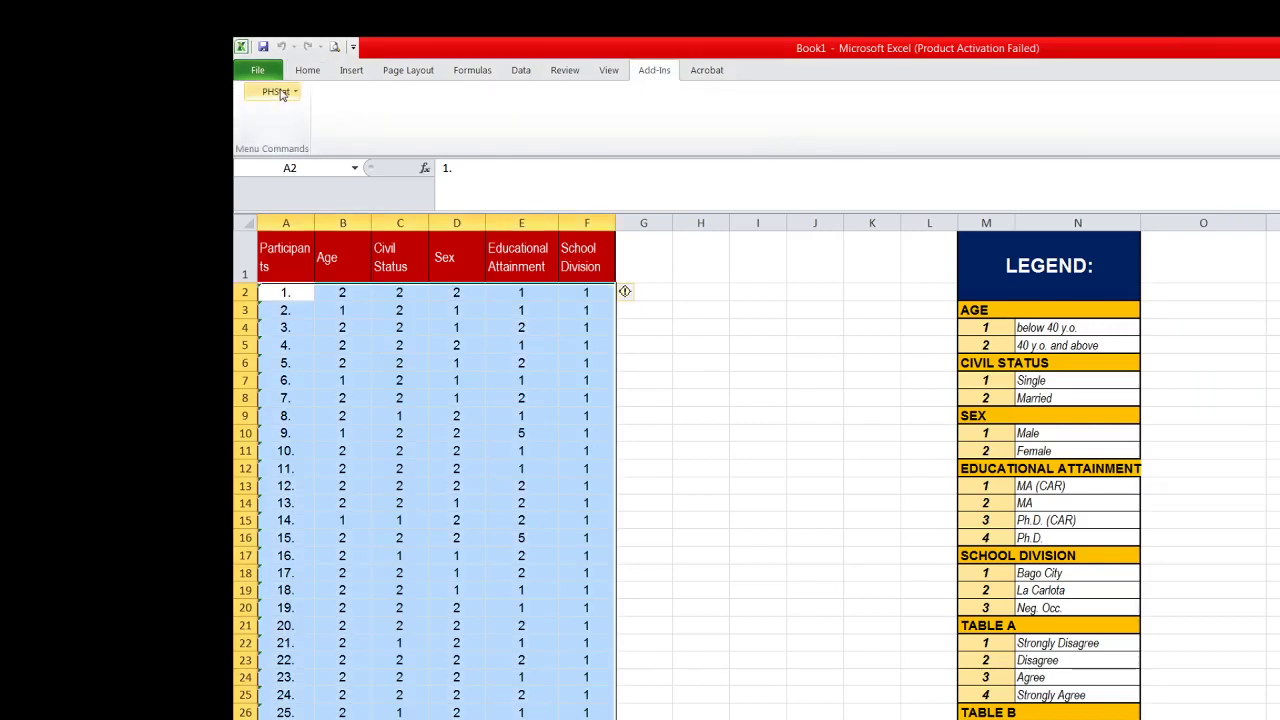
{"action": "left_click", "coordinate": [276, 91]}
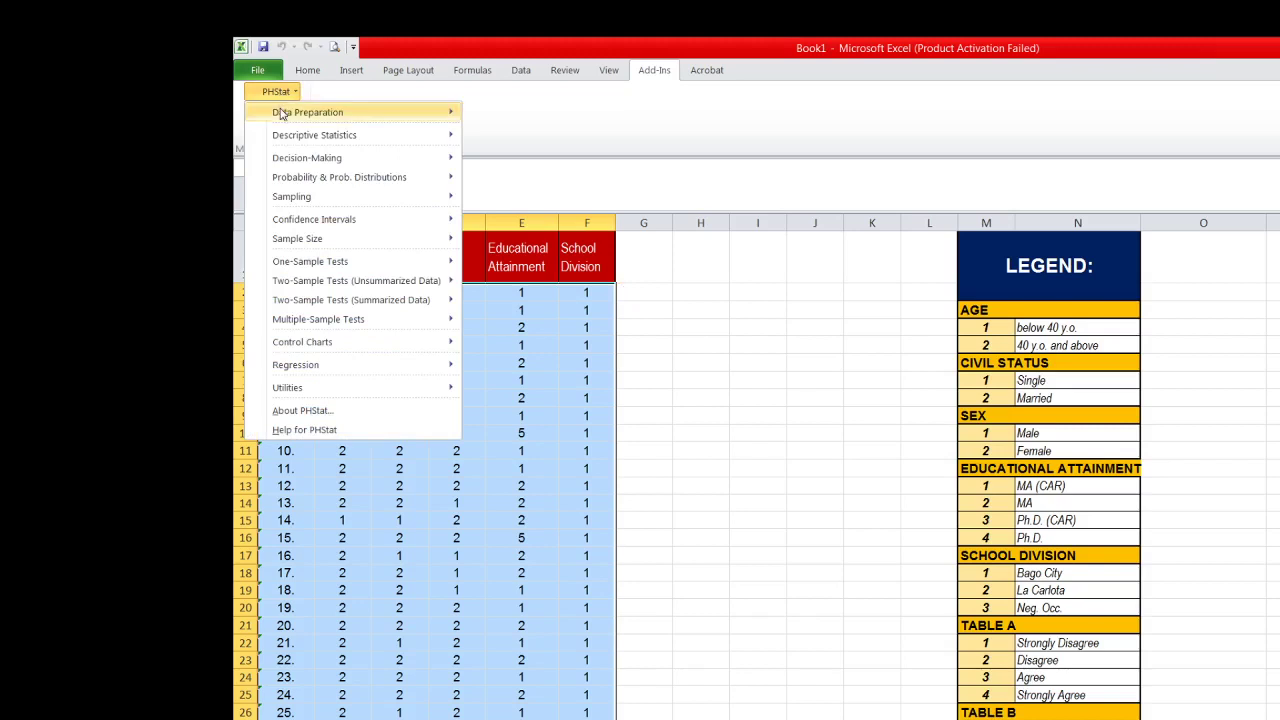
{"action": "mouse_move", "coordinate": [285, 139]}
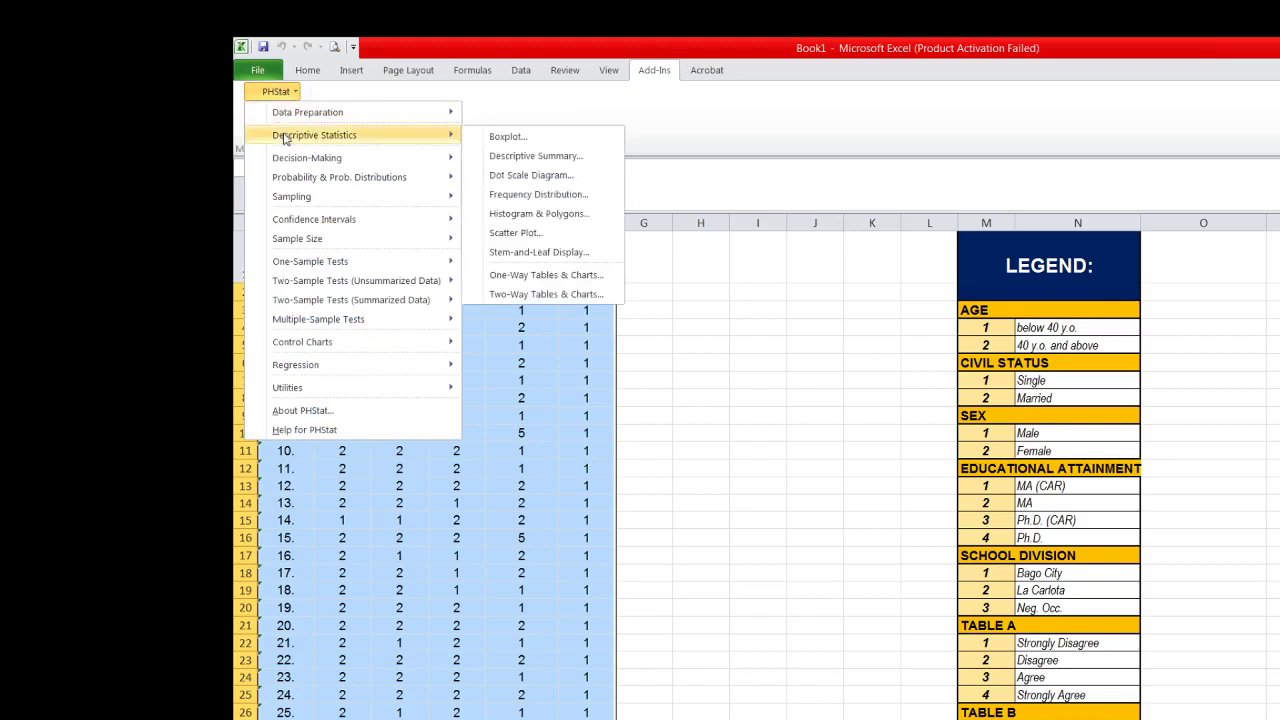
{"action": "left_click", "coordinate": [536, 276]}
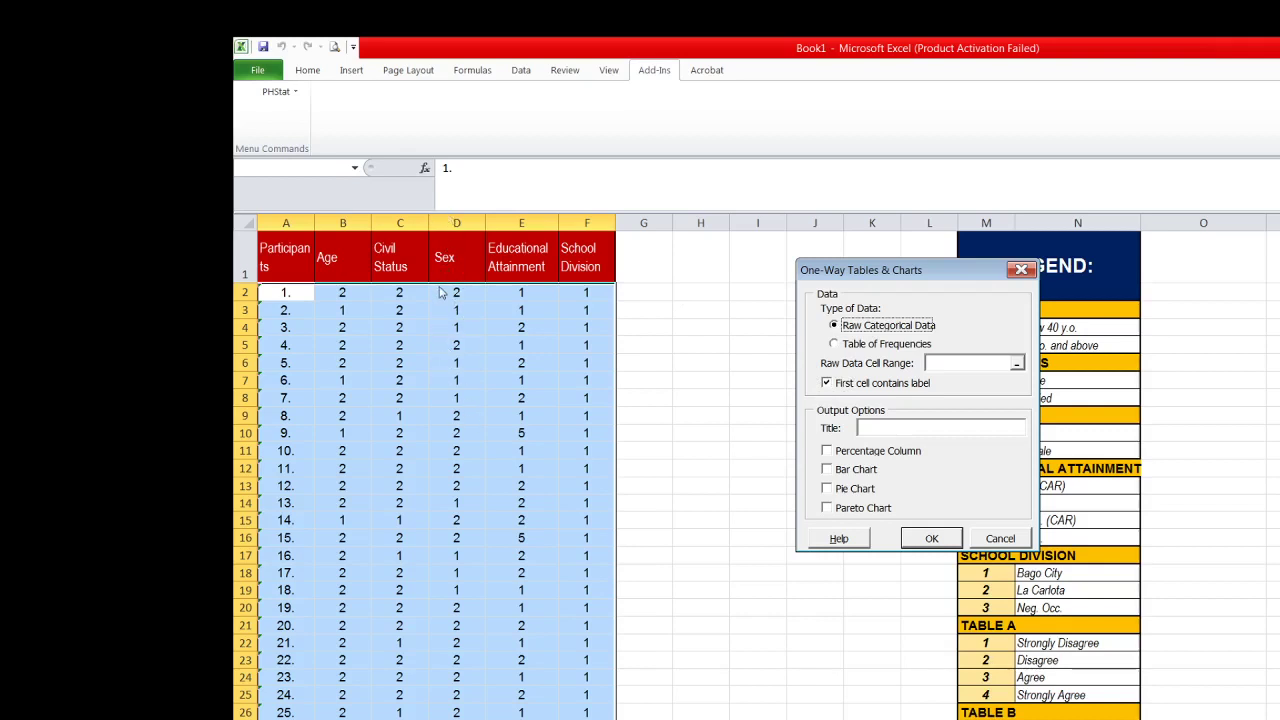
Enable Percentage Column, Bar Chart and Pie Chart, and set the raw data range to D1:D97.
{"action": "left_click", "coordinate": [828, 453]}
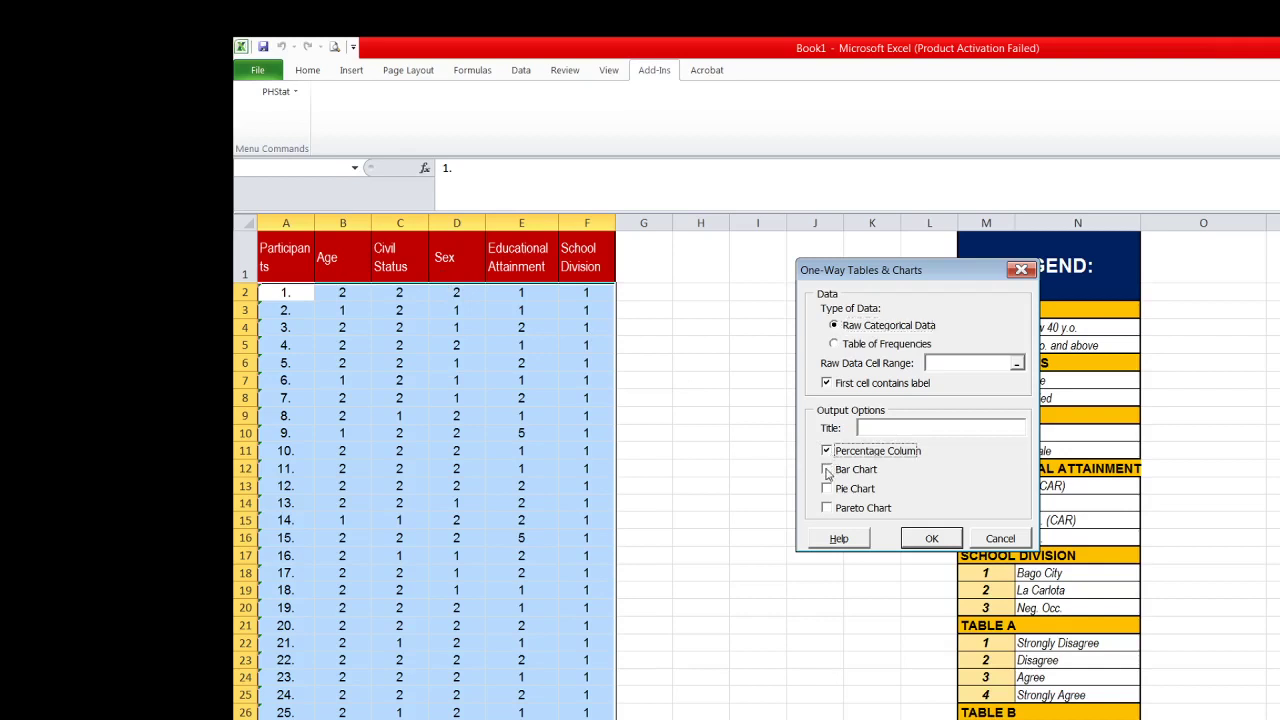
{"action": "left_click", "coordinate": [827, 470]}
{"action": "left_click", "coordinate": [828, 489]}
{"action": "left_click", "coordinate": [1015, 368]}
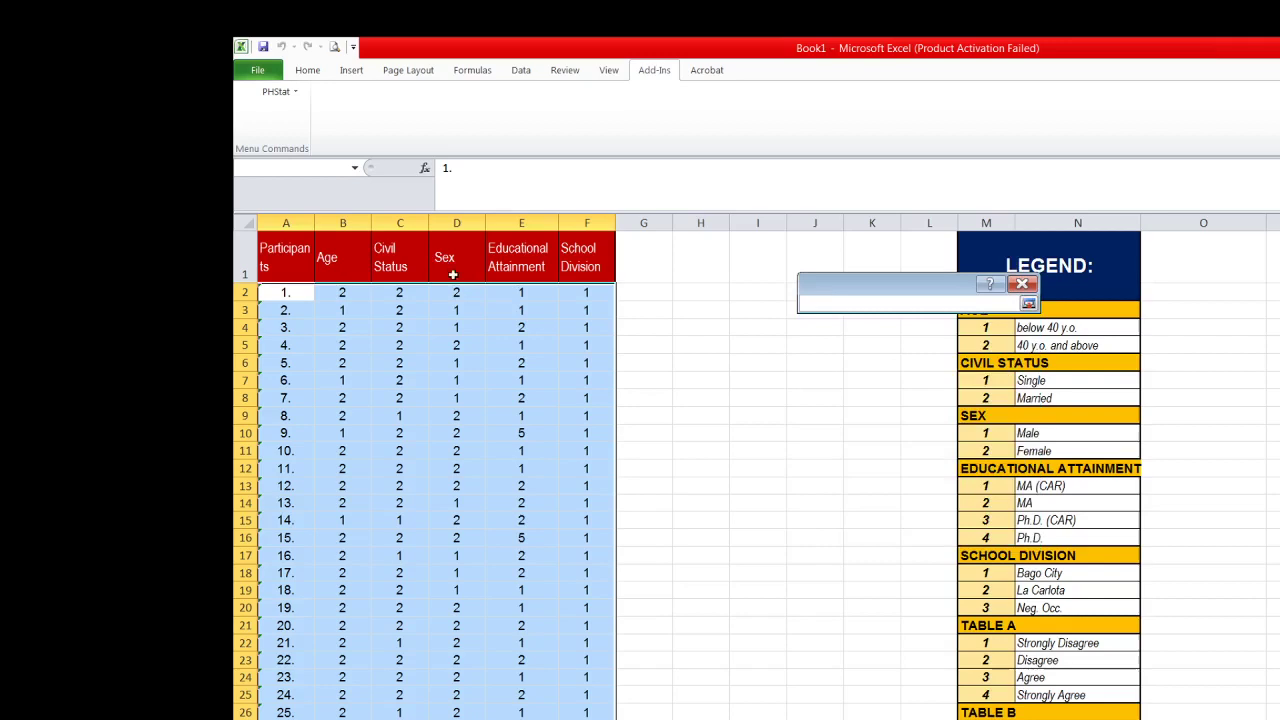
{"action": "left_click_drag", "start_coordinate": [456, 262], "coordinate": [457, 704]}
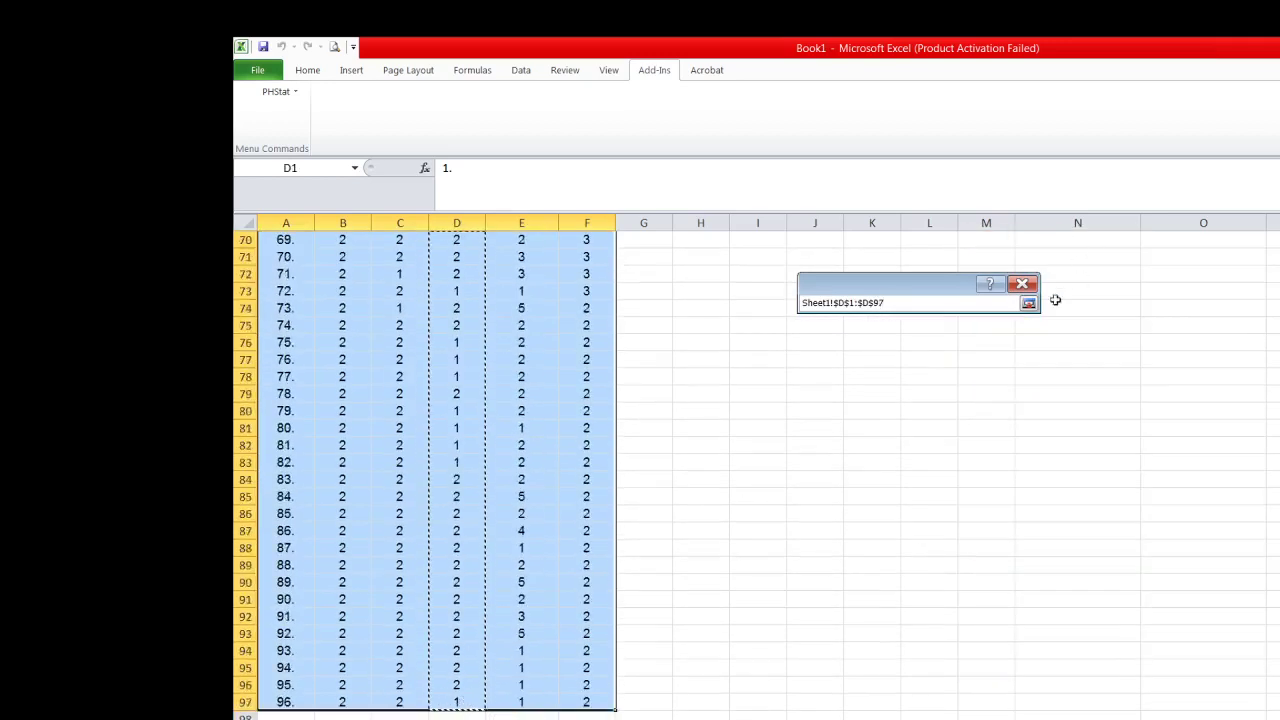
{"action": "left_click", "coordinate": [1028, 302]}
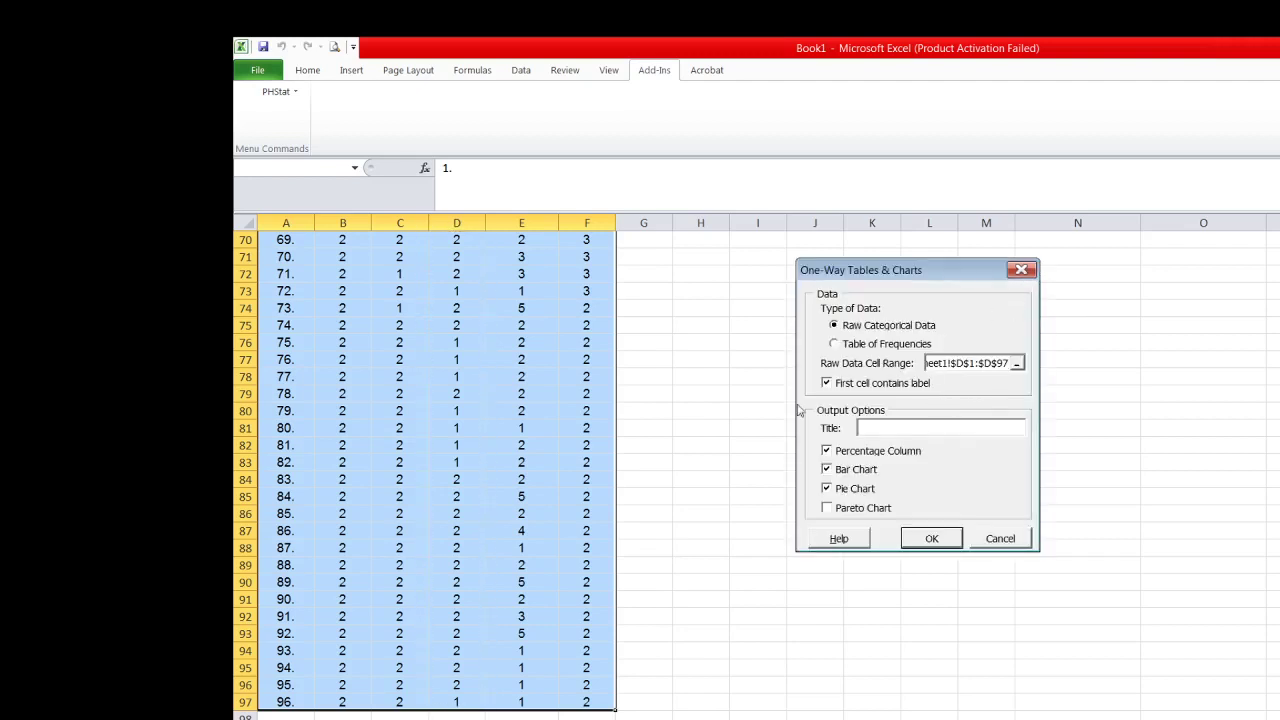
Generate the output, then relabel cells A5 and A6 on the OneWayTable sheet as Male and Female.
{"action": "left_click", "coordinate": [932, 540]}
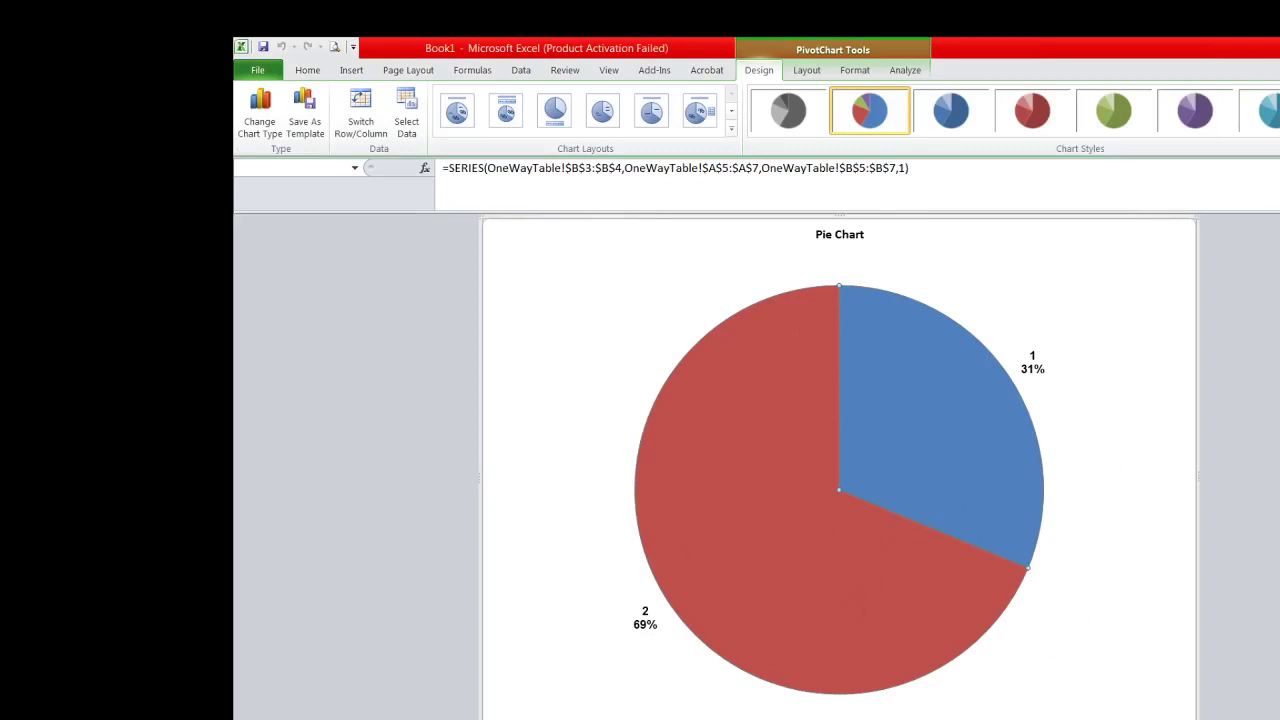
{"action": "left_click", "coordinate": [537, 716]}
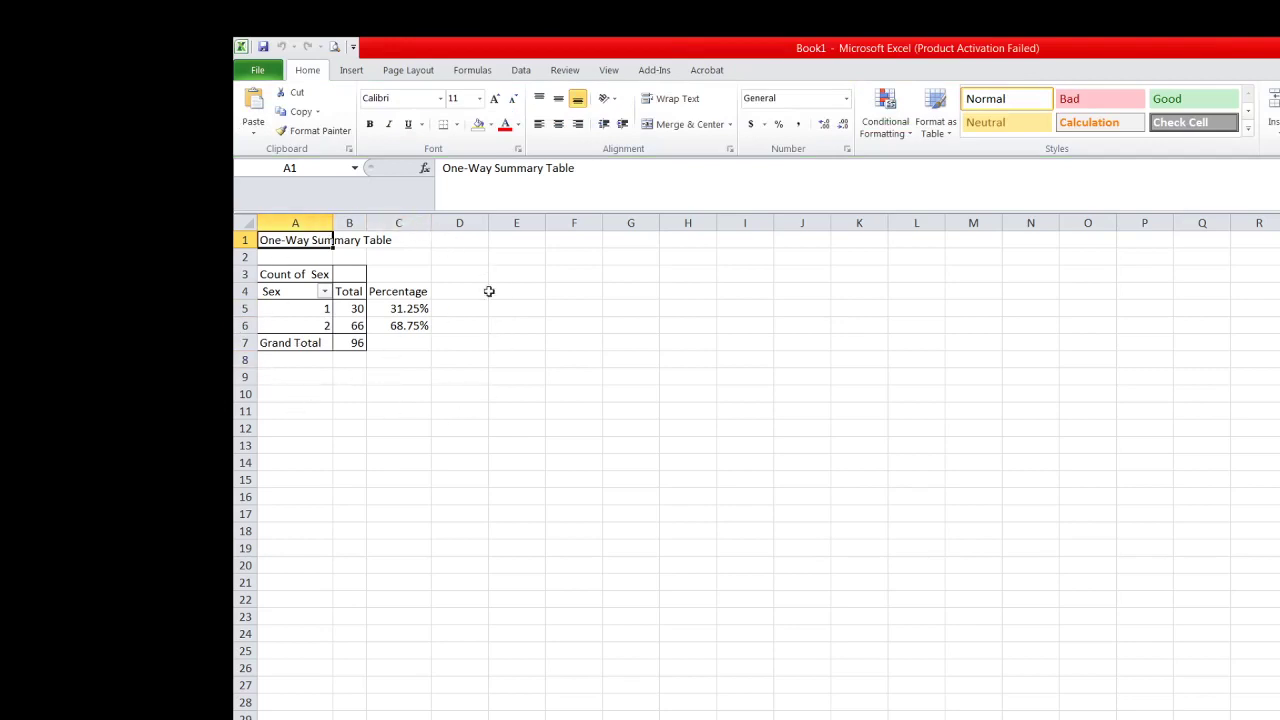
{"action": "left_click", "coordinate": [307, 311]}
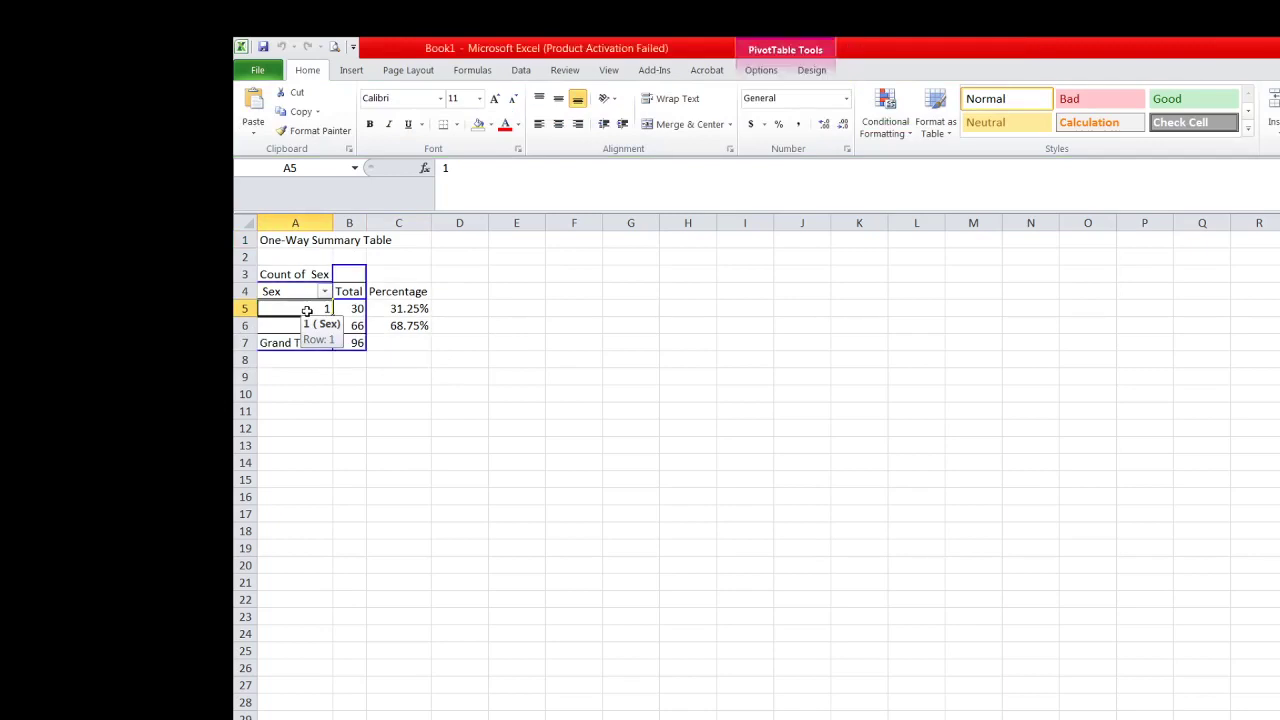
{"action": "type", "text": "Male"}
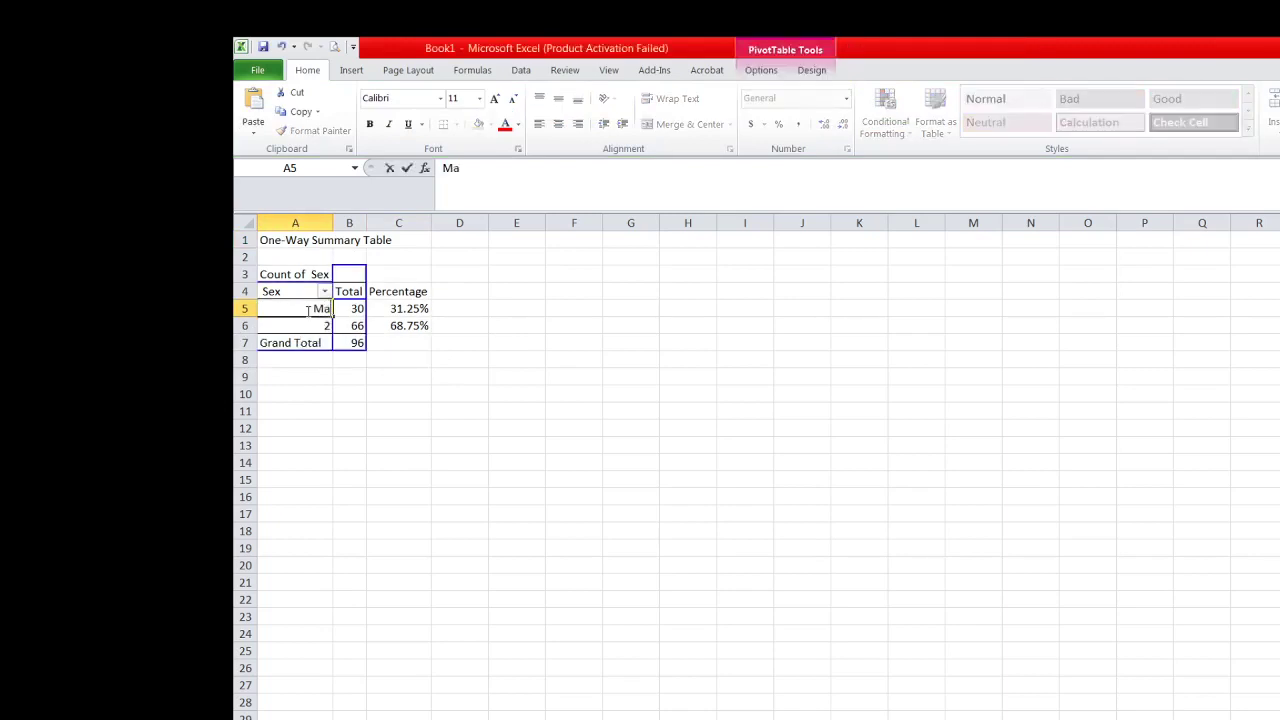
{"action": "left_click", "coordinate": [306, 325]}
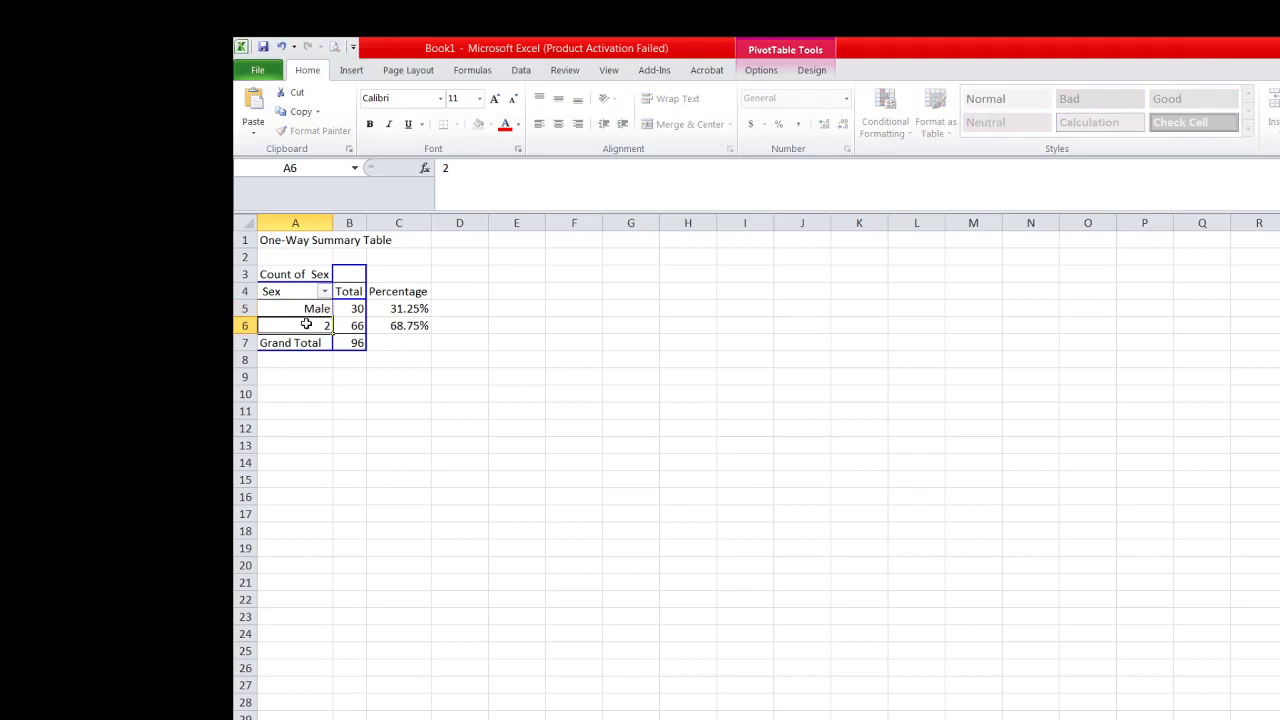
{"action": "type", "text": "Female"}
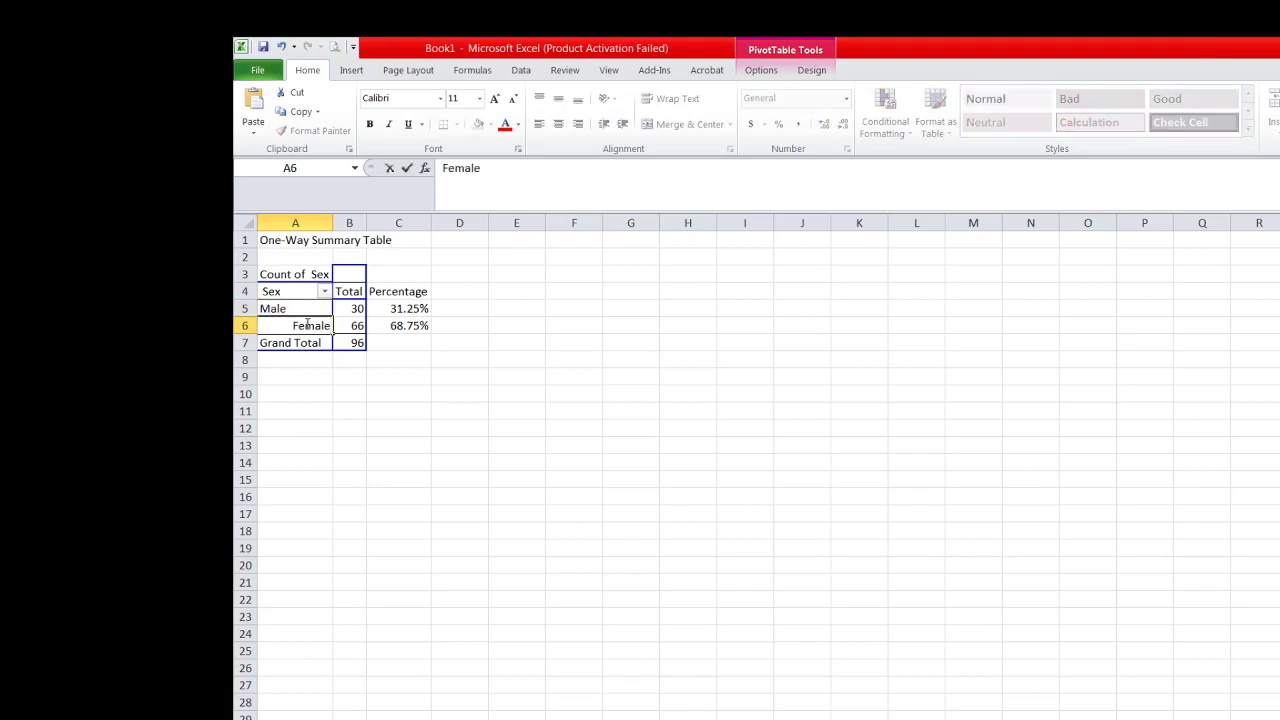
{"action": "left_click", "coordinate": [322, 376]}
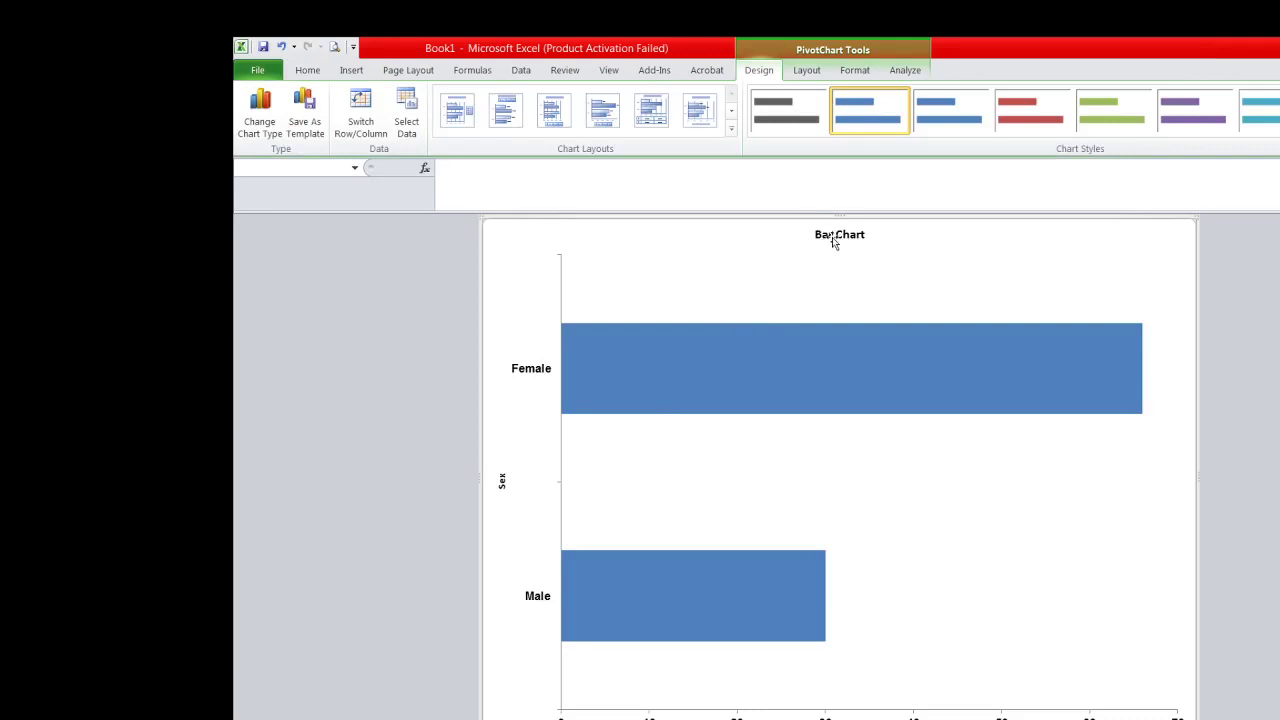
Change the bar chart title to 'Profile of the participants according to gender'.
{"action": "left_click", "coordinate": [831, 237]}
{"action": "type", "text": "Profile"}
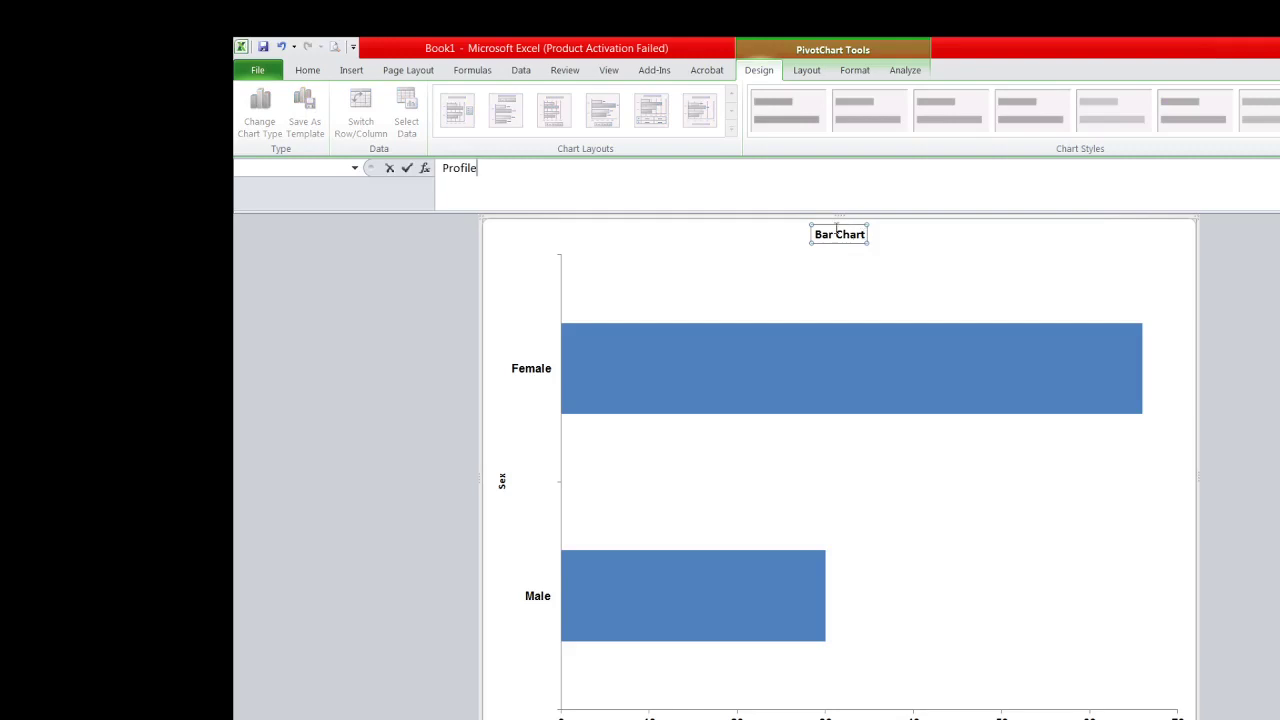
{"action": "key", "text": "Return"}
{"action": "double_click", "coordinate": [860, 236]}
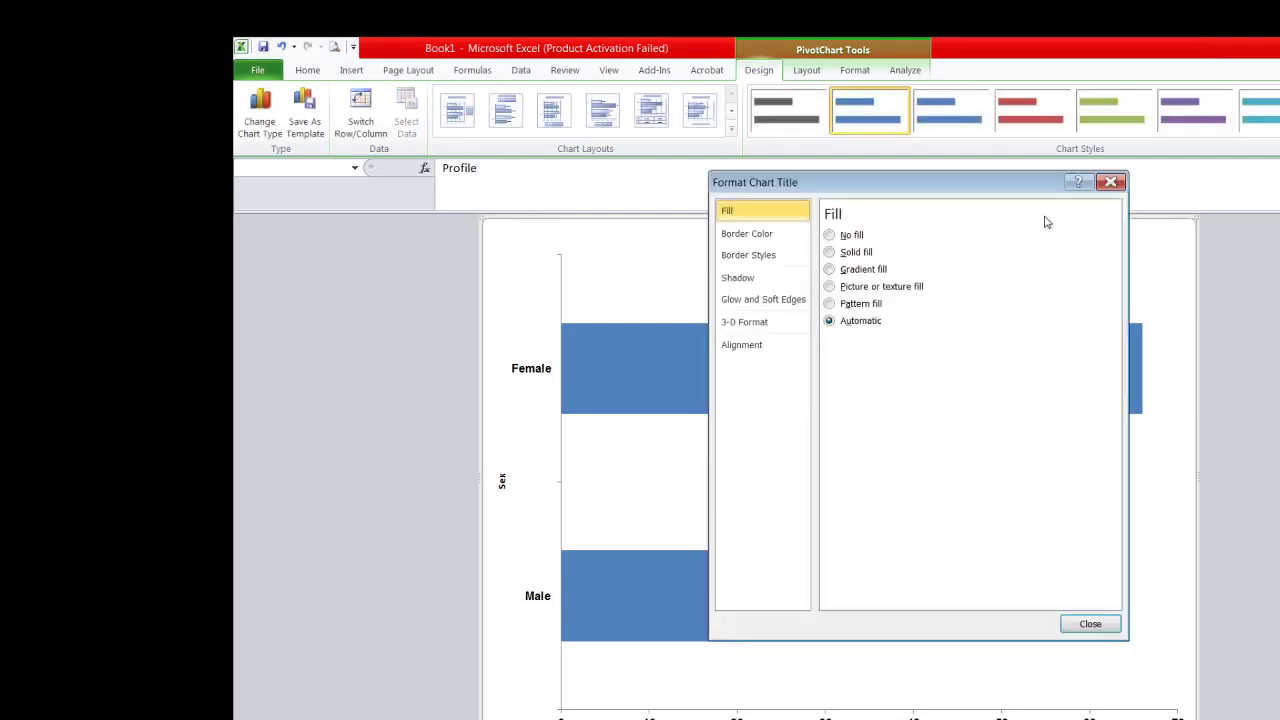
{"action": "left_click", "coordinate": [1110, 181]}
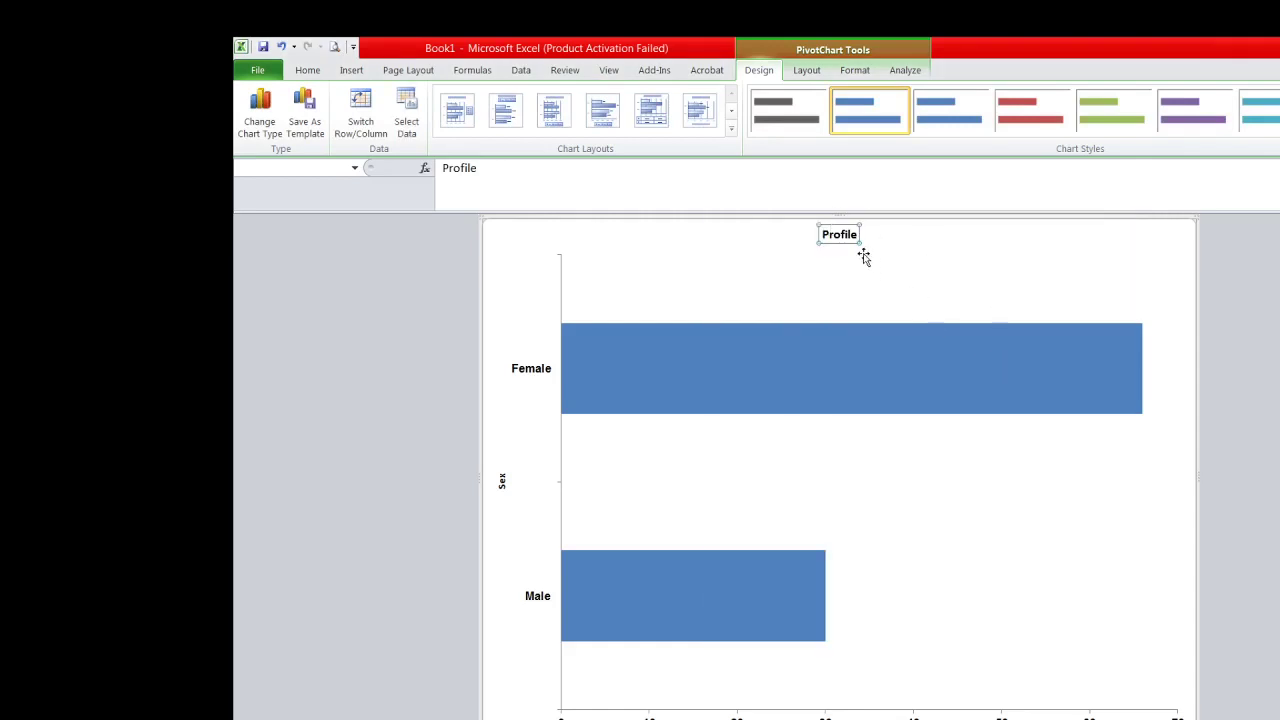
{"action": "left_click", "coordinate": [849, 234]}
{"action": "type", "text": "of te"}
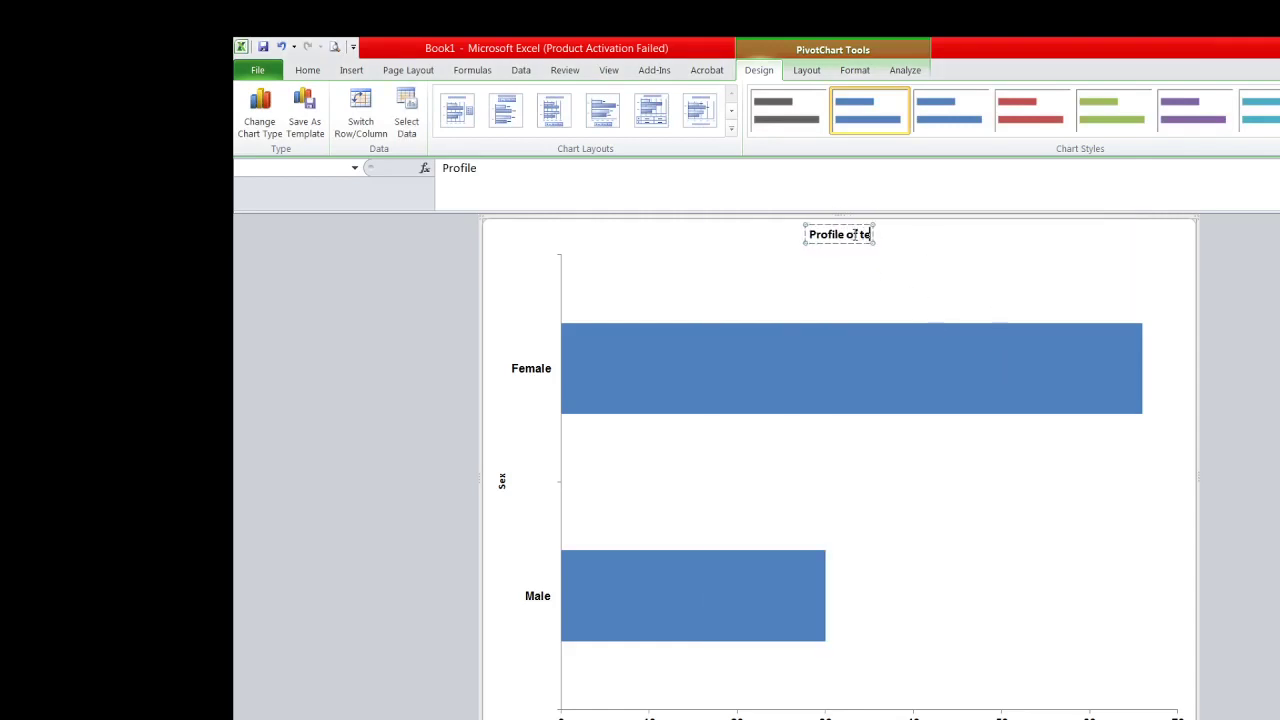
{"action": "type", "text": "he"}
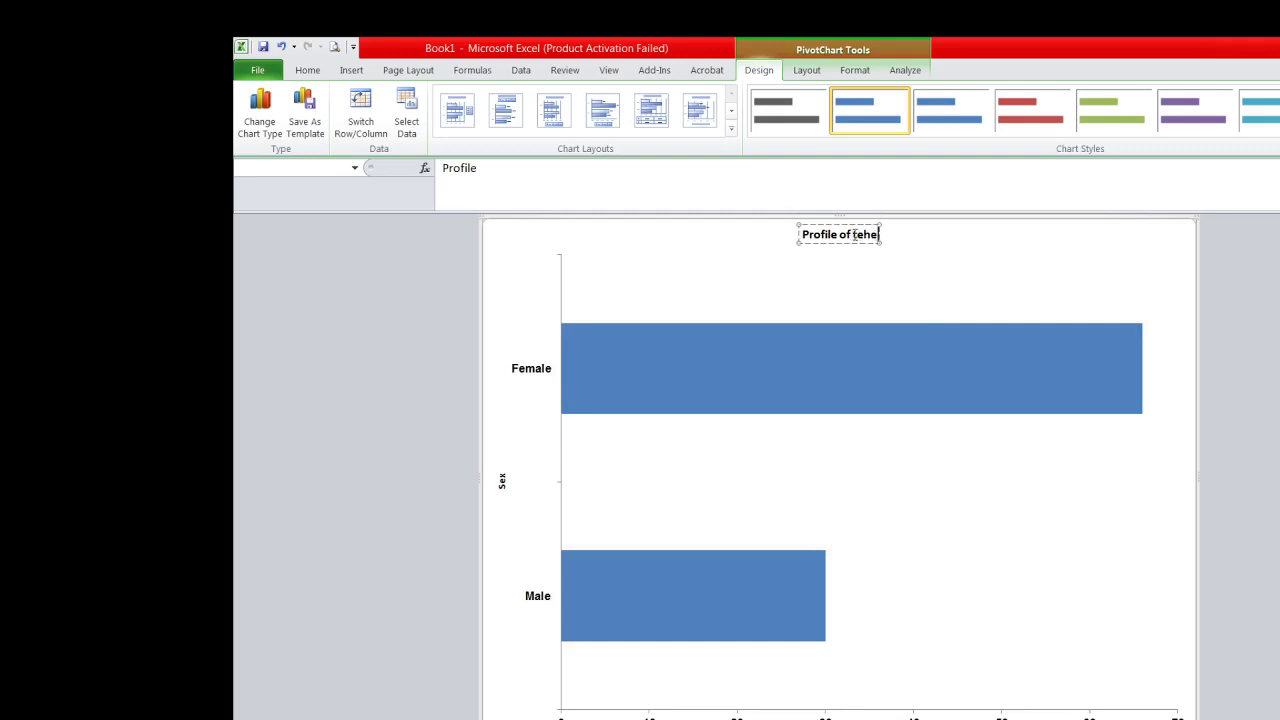
{"action": "key", "text": "BackSpace"}
{"action": "key", "text": "BackSpace"}
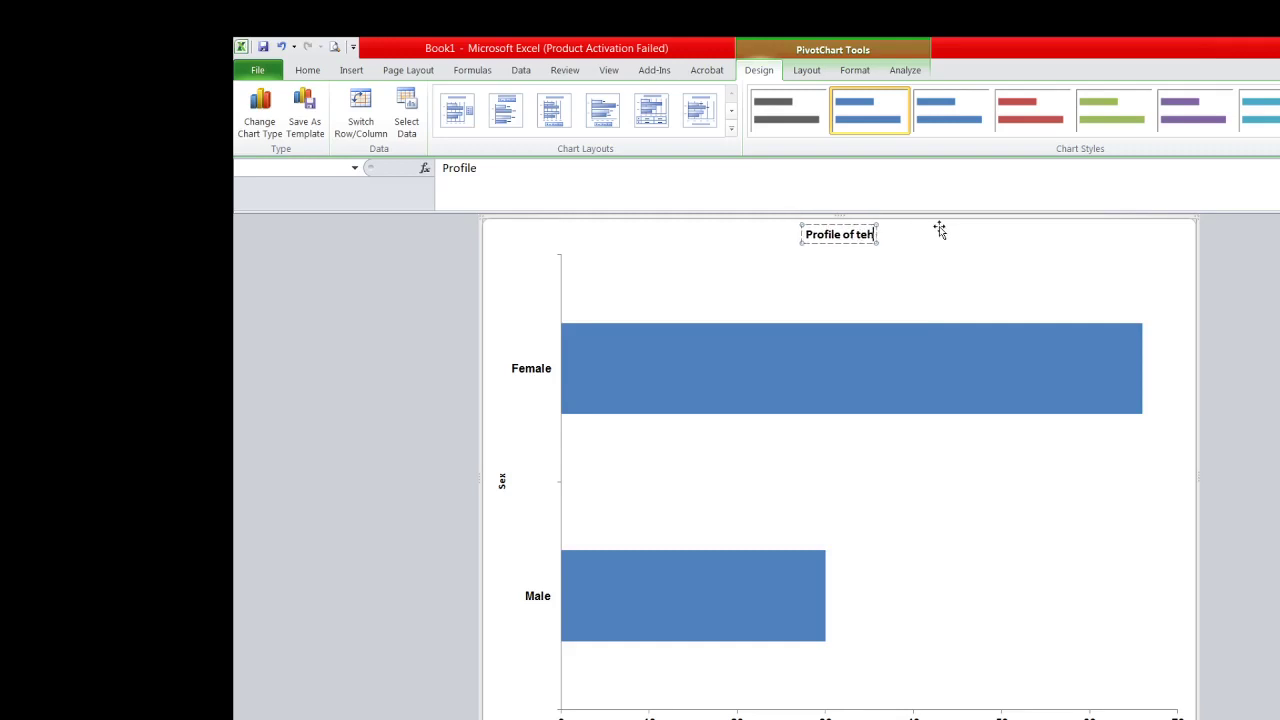
{"action": "key", "text": "BackSpace"}
{"action": "type", "text": "he pa"}
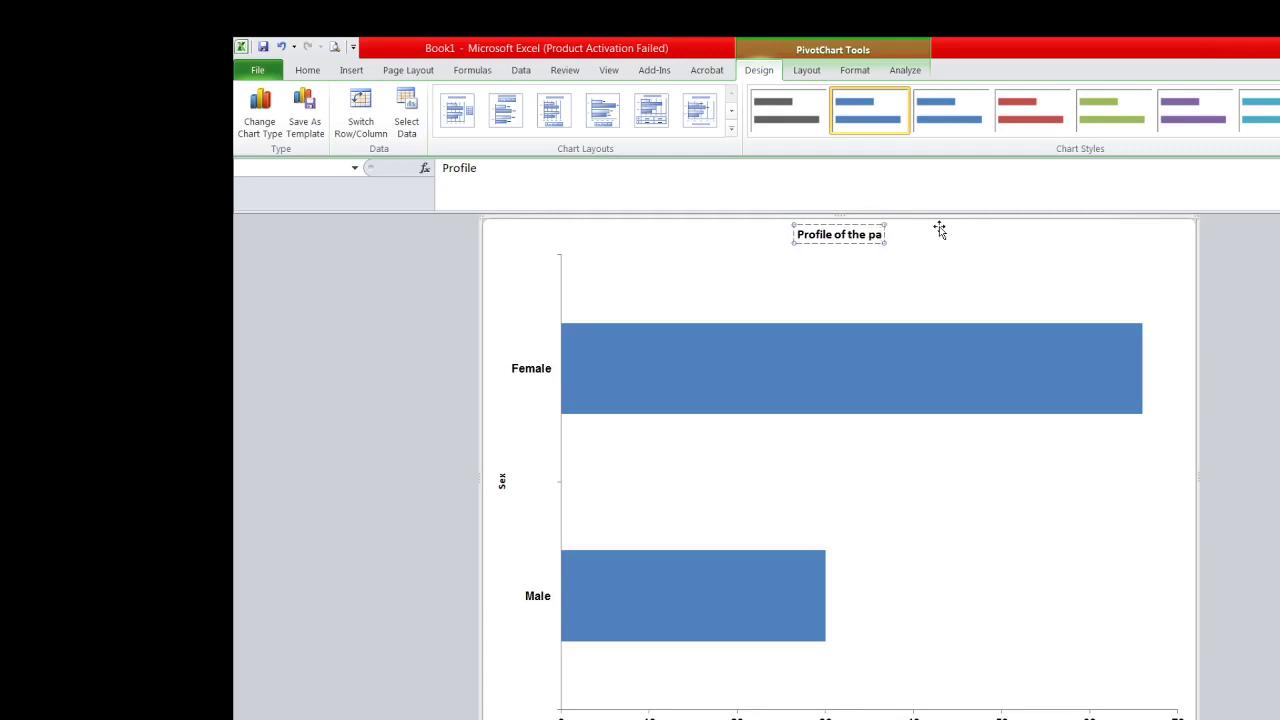
{"action": "type", "text": "rticip"}
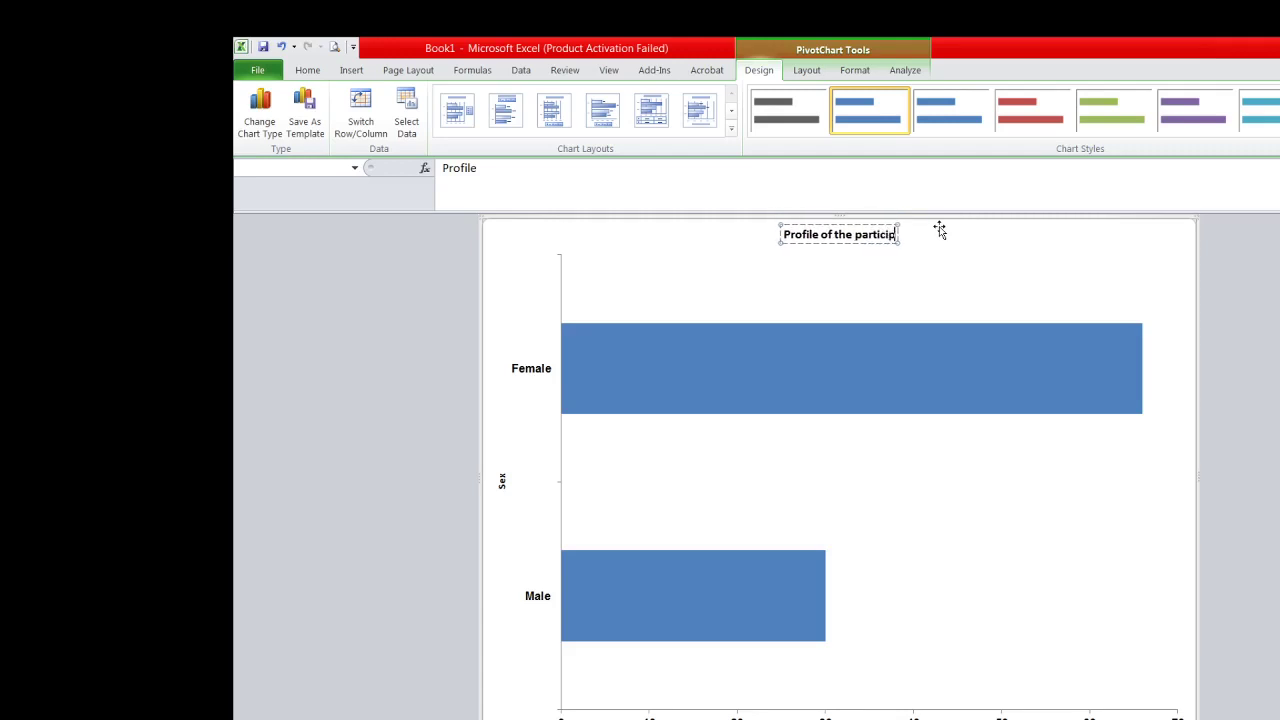
{"action": "type", "text": "ants according to"}
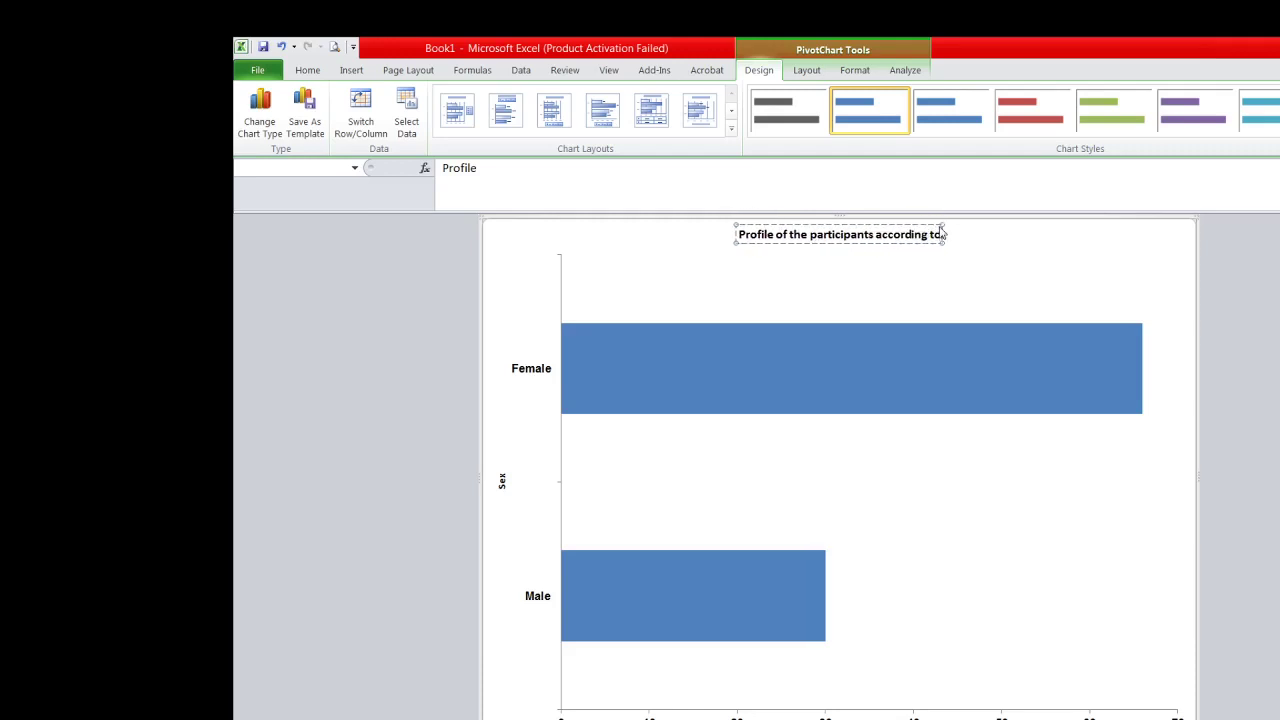
{"action": "type", "text": " gender"}
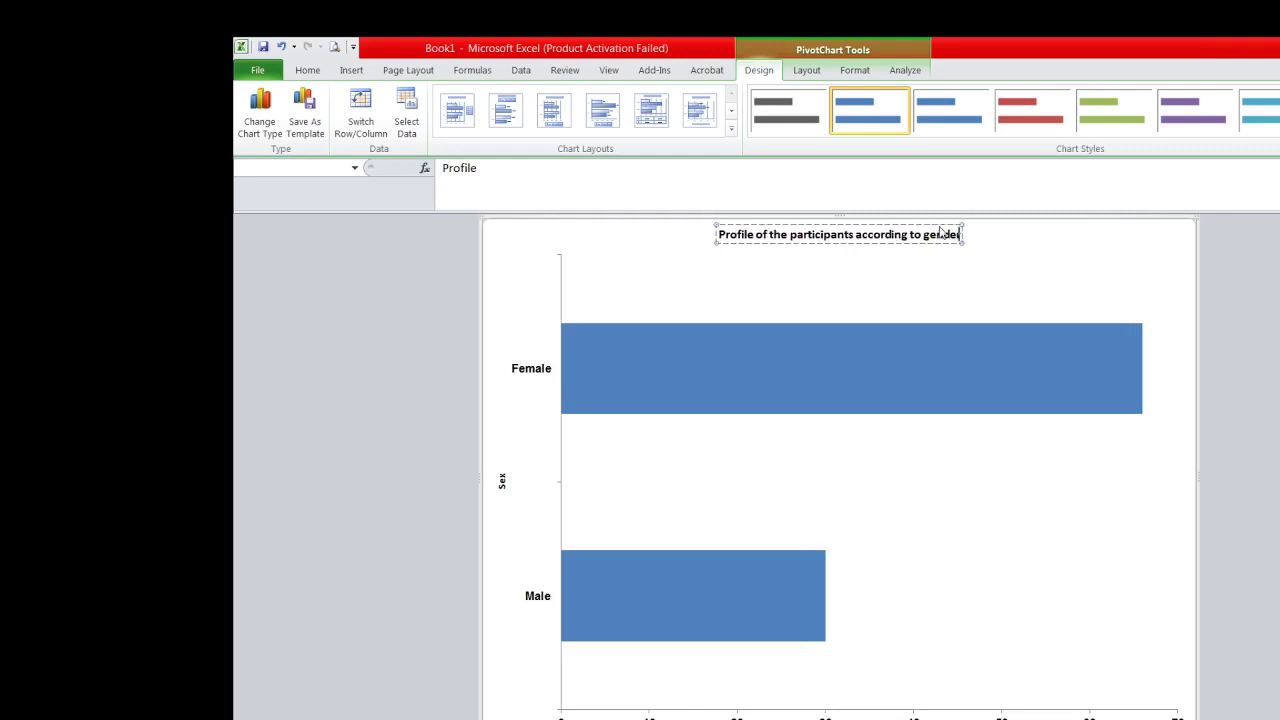